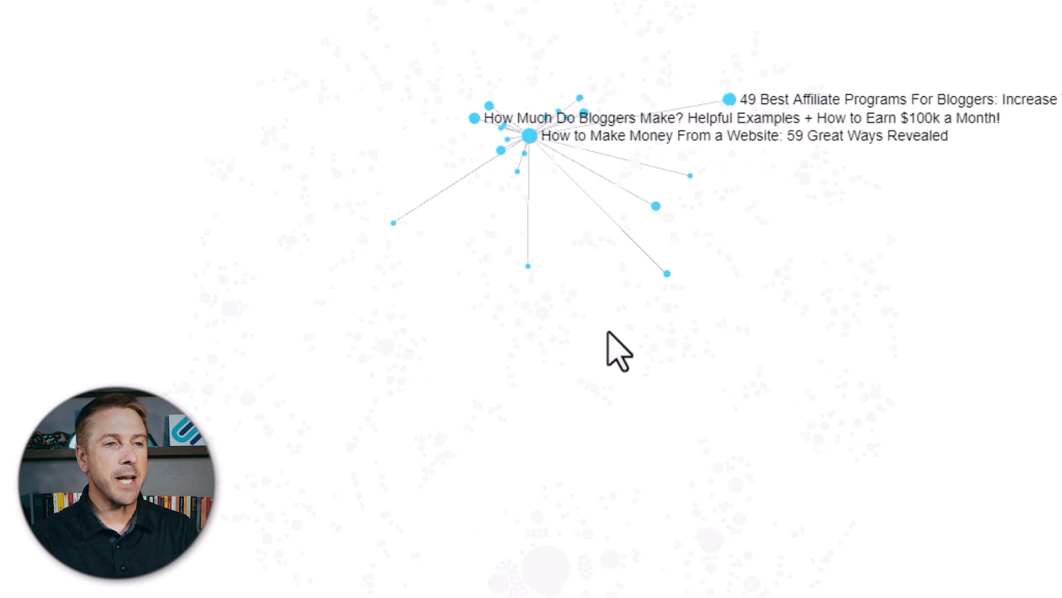
Step: Zoom into the cluster around the 'How to Make Money From a Website: 59 Great Ways Revealed' post
{"action": "scroll", "coordinate": [562, 487], "scroll_direction": "up", "scroll_amount": 3}
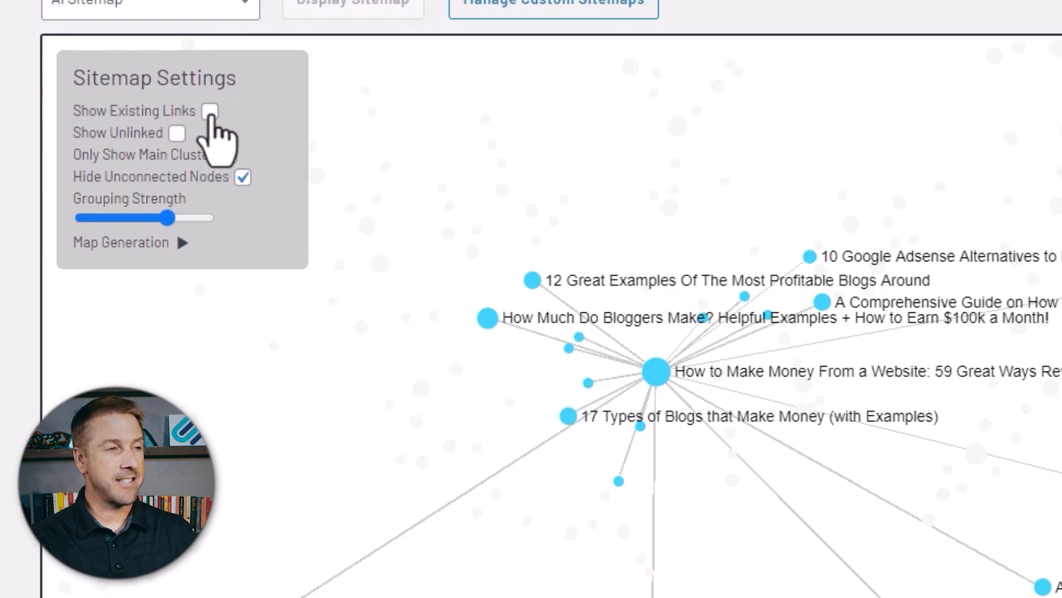
Step: Show only the main cluster with unlinked pairs, hide existing links, and select the Affiliate Marketing connection
{"action": "left_click", "coordinate": [210, 112]}
{"action": "left_click", "coordinate": [228, 155]}
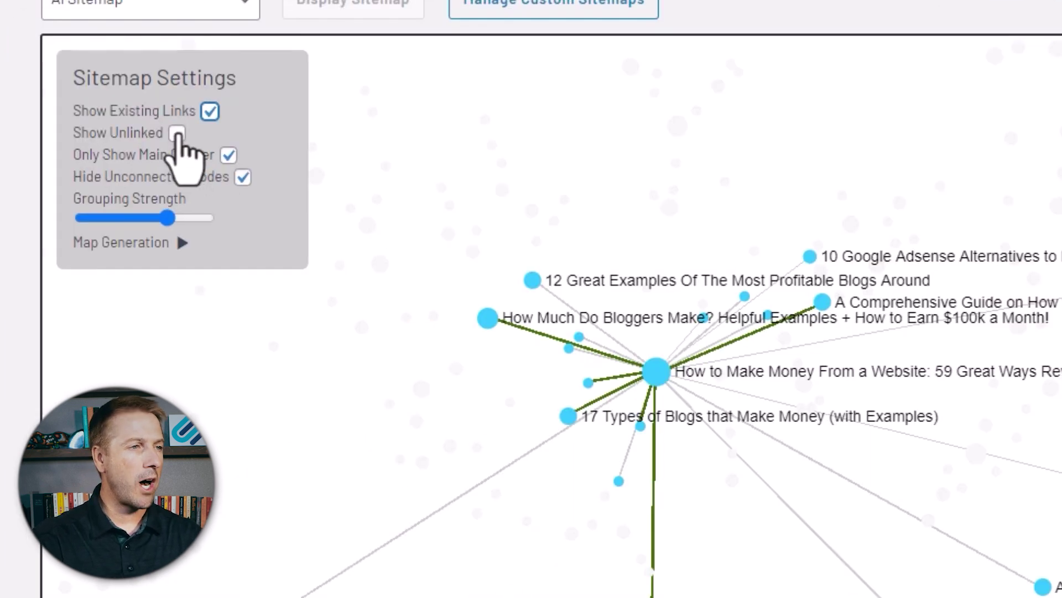
{"action": "left_click", "coordinate": [178, 133]}
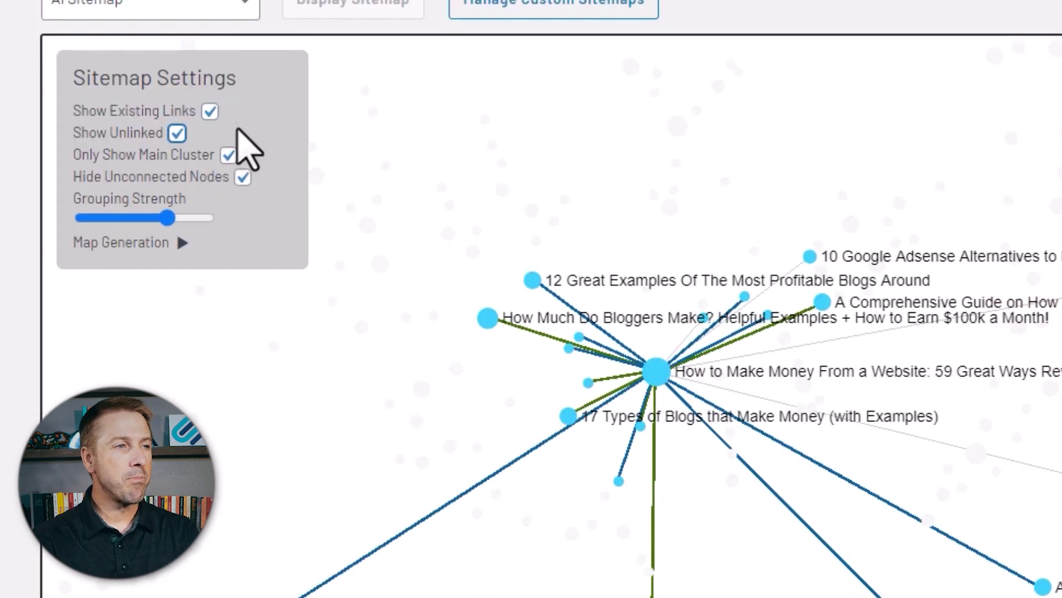
{"action": "left_click", "coordinate": [210, 111]}
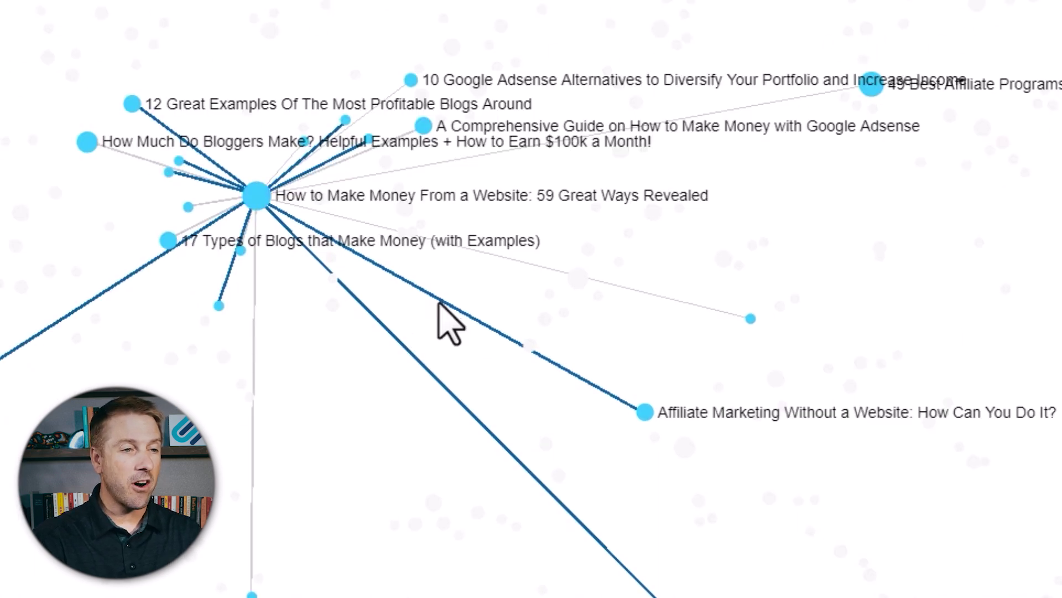
{"action": "left_click", "coordinate": [439, 304]}
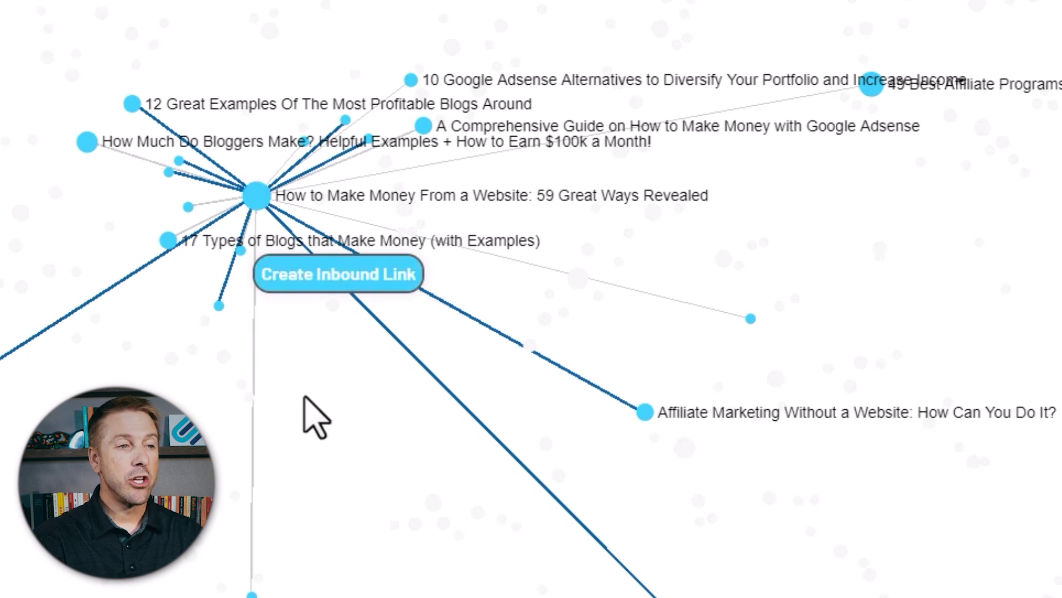
Step: Select the unlinked connection to the '7 Proven Website Traffic Monetization Strategies' post and create an inbound link
{"action": "scroll", "coordinate": [343, 481], "scroll_direction": "up", "scroll_amount": 3}
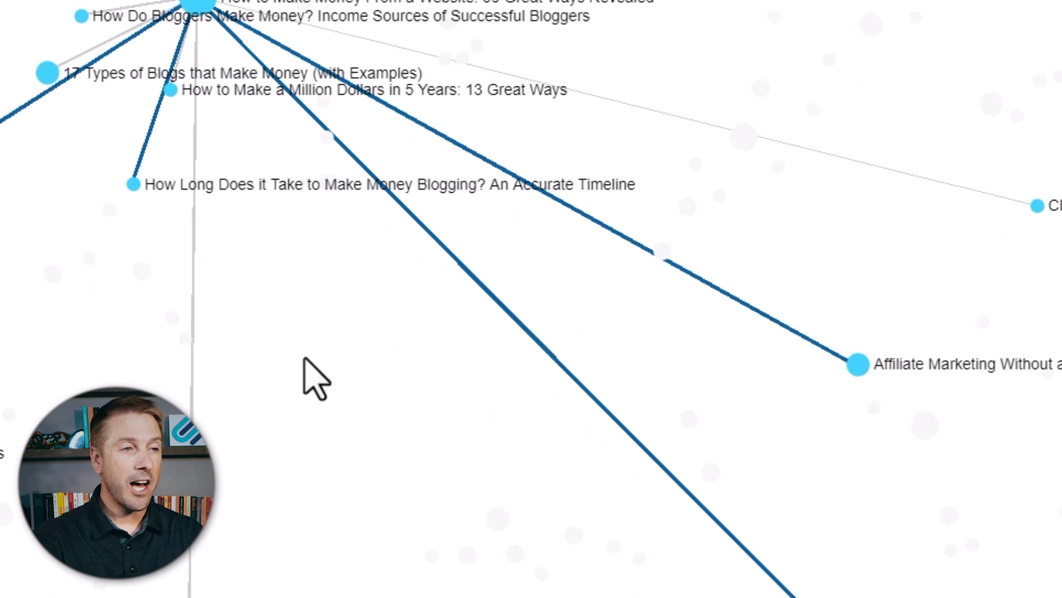
{"action": "left_click_drag", "start_coordinate": [311, 374], "coordinate": [459, 578]}
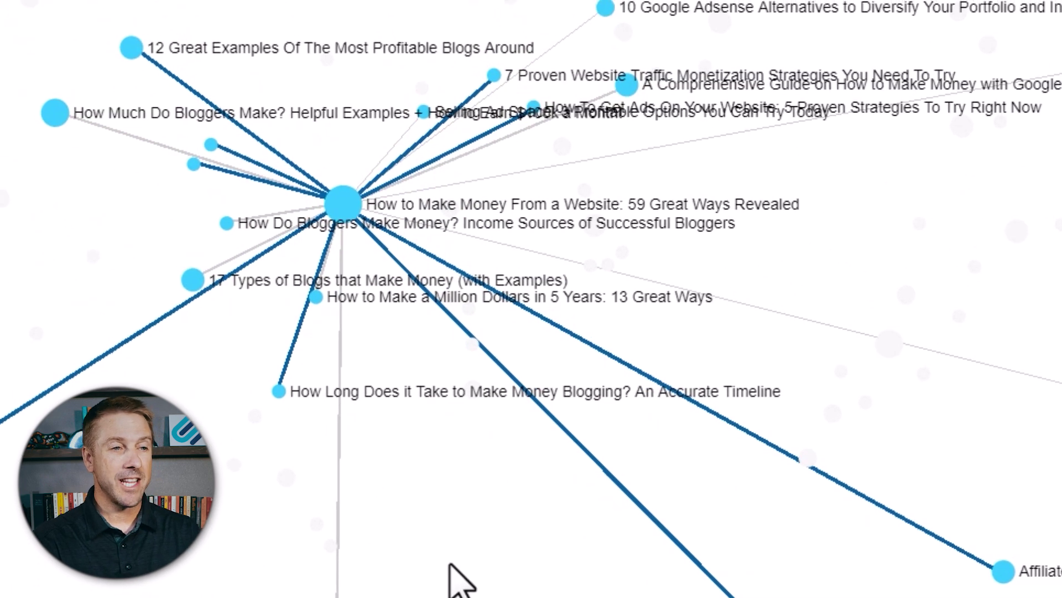
{"action": "left_click", "coordinate": [387, 175]}
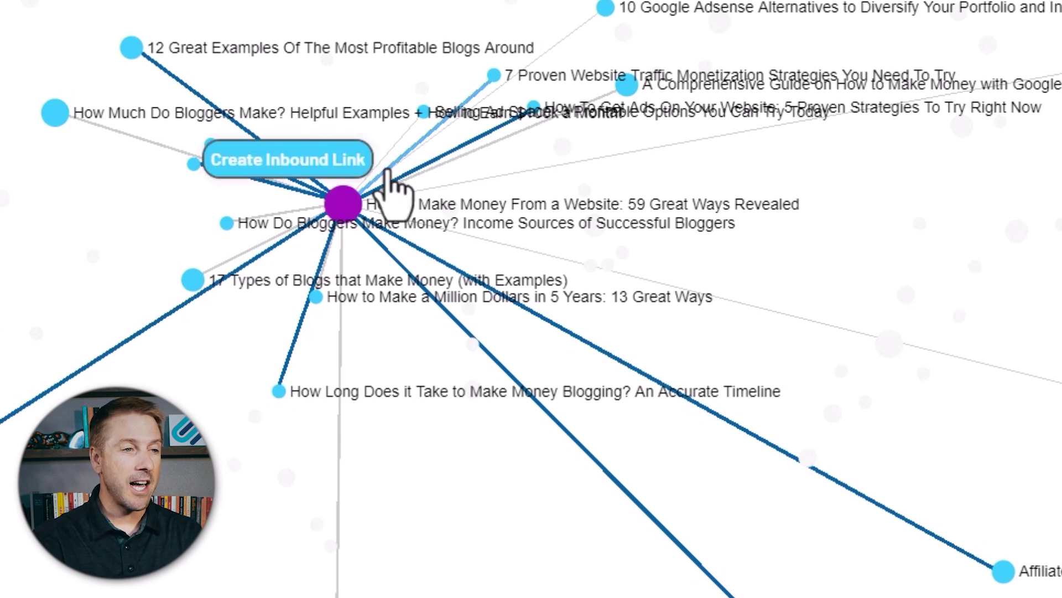
{"action": "left_click", "coordinate": [321, 166]}
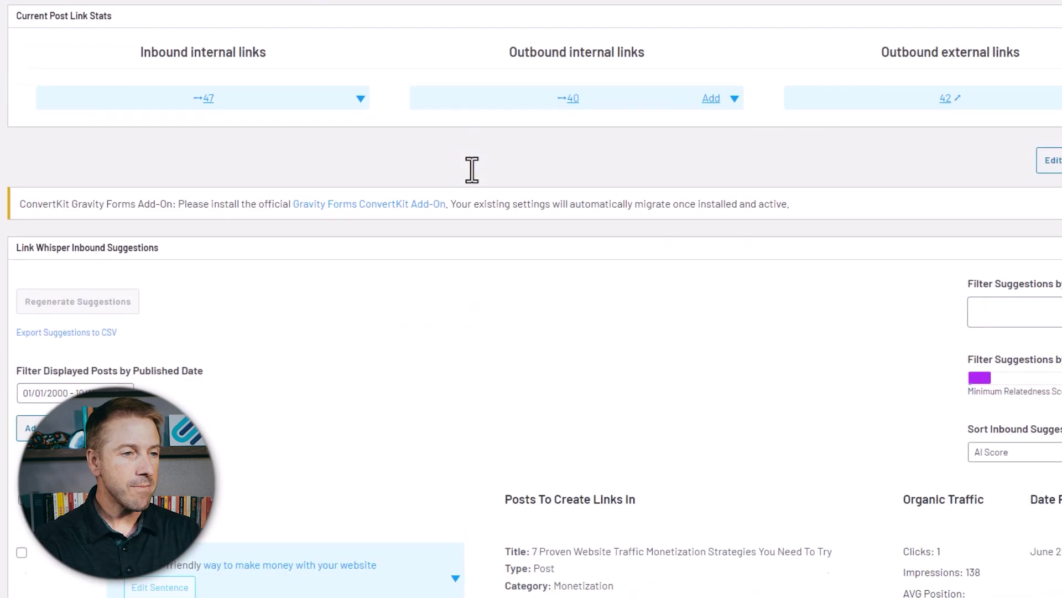
Step: Add the suggested inbound link on the phrase 'way to make money with your website'
{"action": "scroll", "coordinate": [472, 169], "scroll_direction": "down", "scroll_amount": 5}
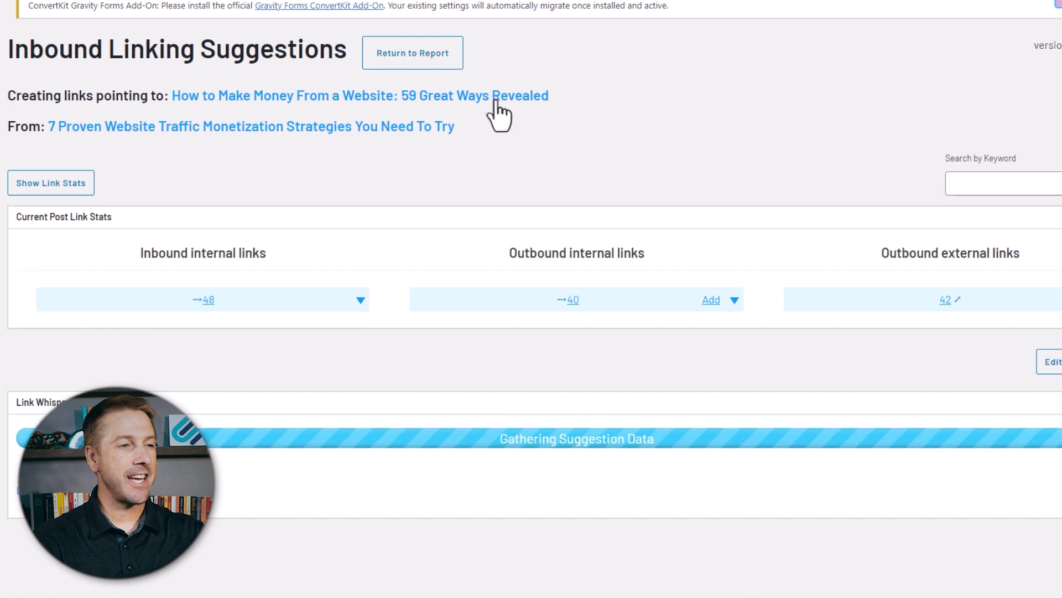
{"action": "scroll", "coordinate": [496, 110], "scroll_direction": "down", "scroll_amount": 3}
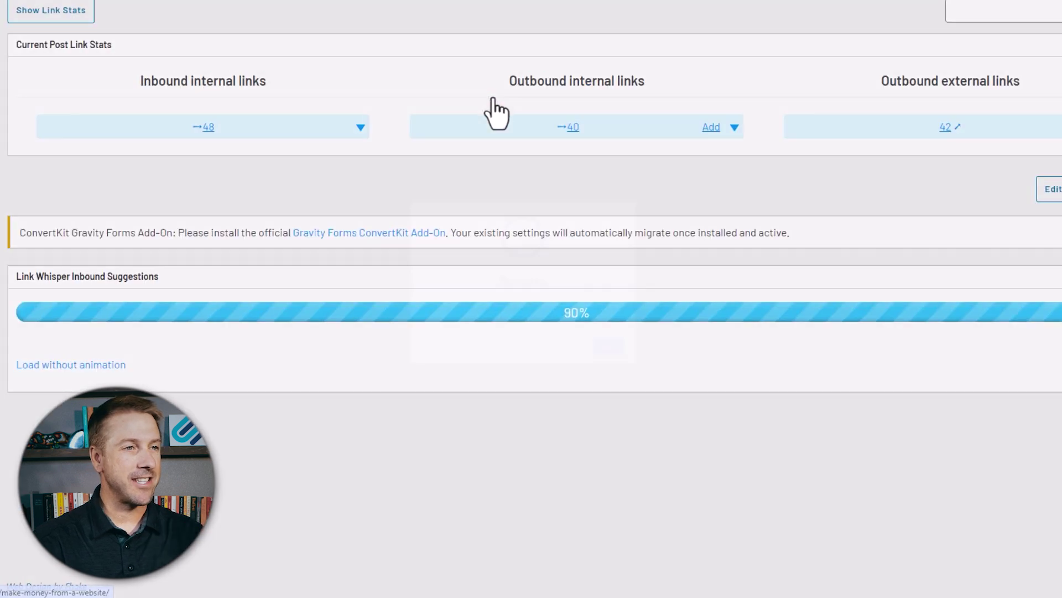
Step: Dismiss the success message and scroll through the post's 48 inbound internal links
{"action": "left_click", "coordinate": [650, 378]}
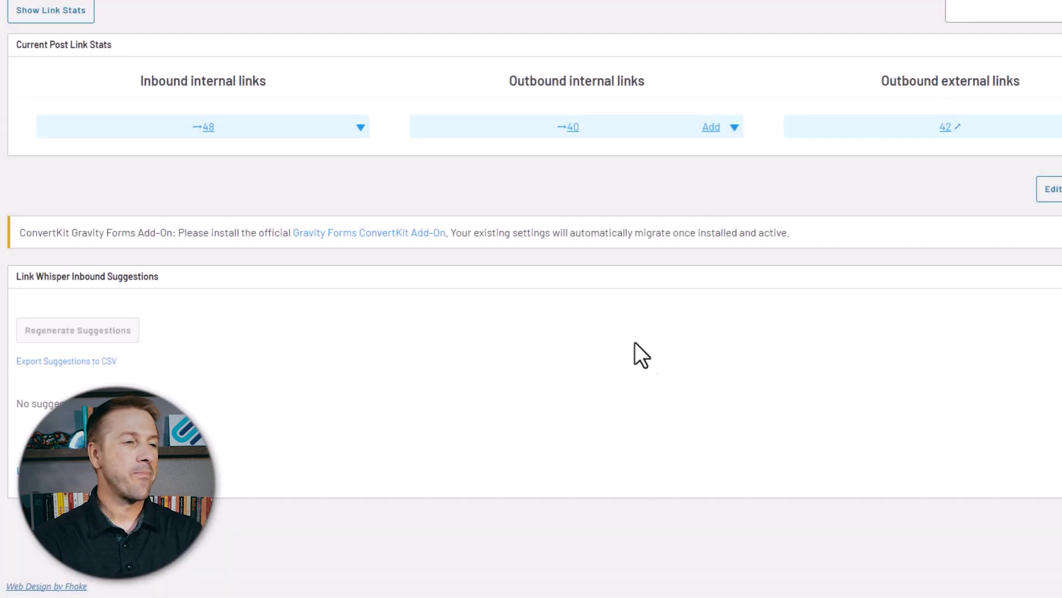
{"action": "scroll", "coordinate": [410, 420], "scroll_direction": "up", "scroll_amount": 3}
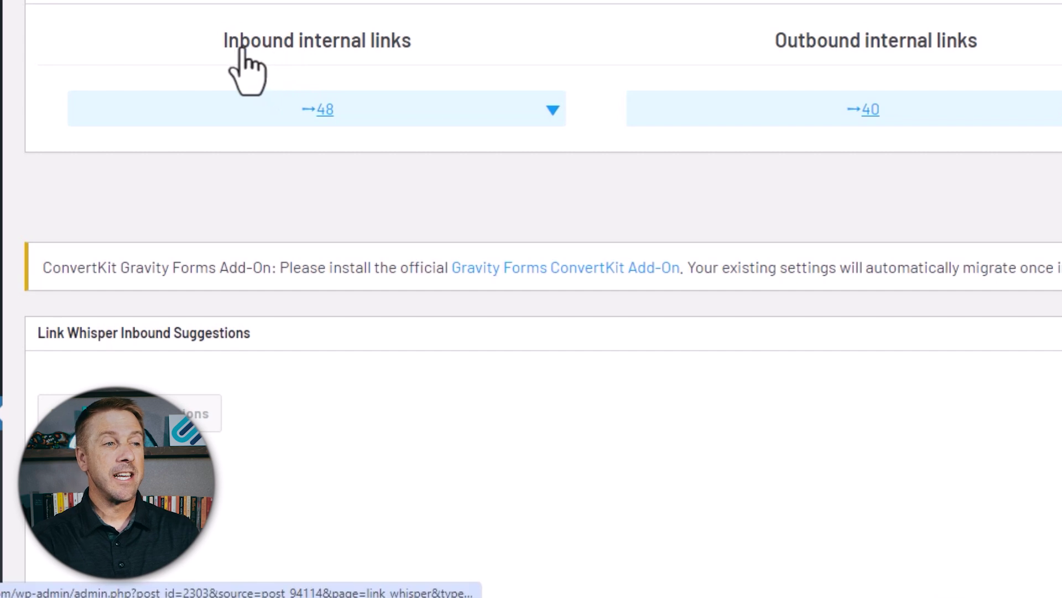
{"action": "left_click", "coordinate": [553, 110]}
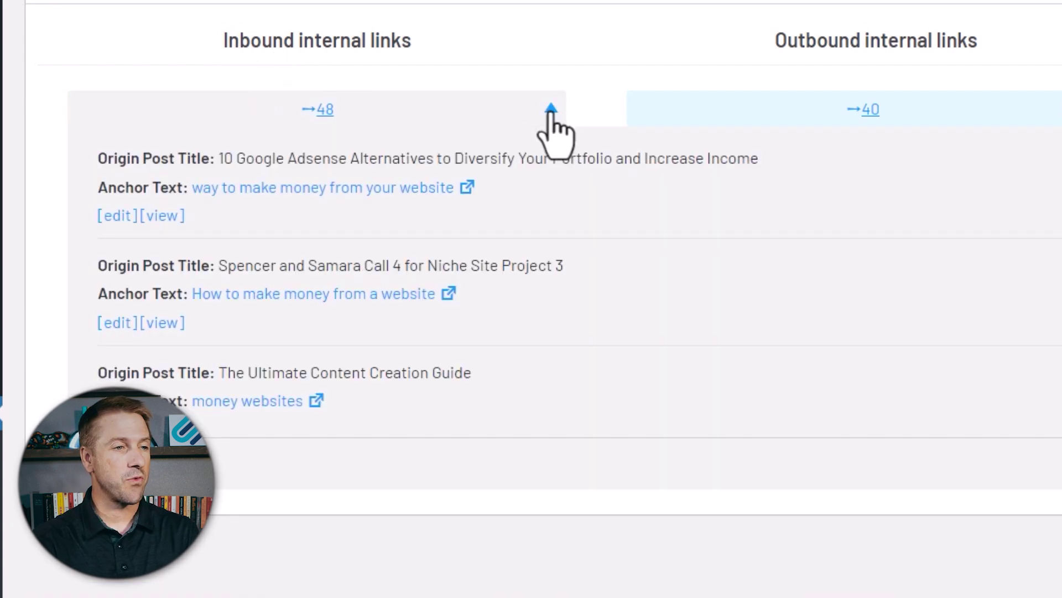
{"action": "scroll", "coordinate": [763, 261], "scroll_direction": "down", "scroll_amount": 10}
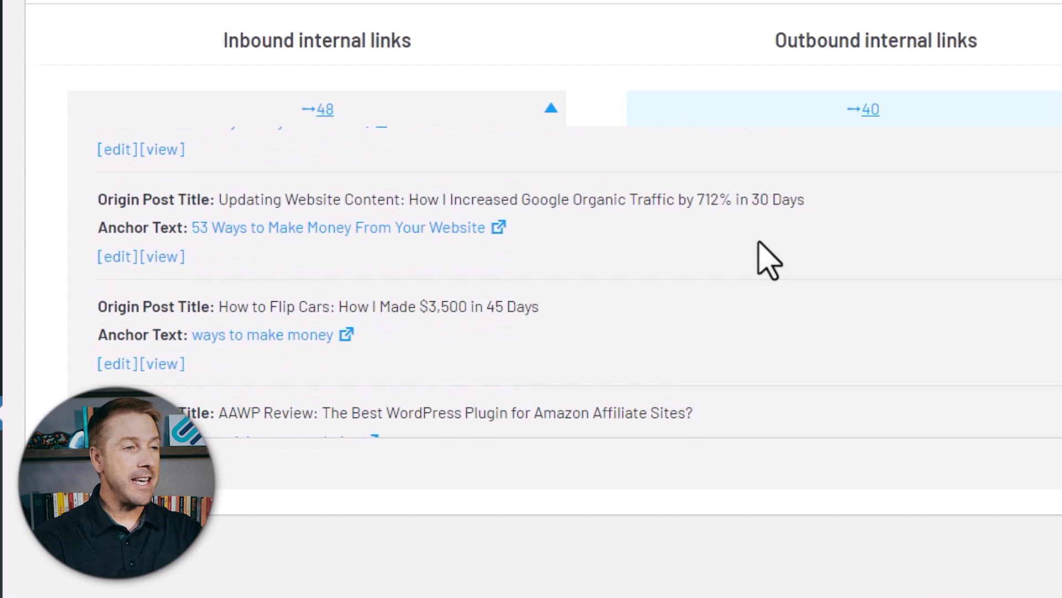
{"action": "scroll", "coordinate": [766, 260], "scroll_direction": "down", "scroll_amount": 5}
{"action": "scroll", "coordinate": [790, 277], "scroll_direction": "up", "scroll_amount": 8}
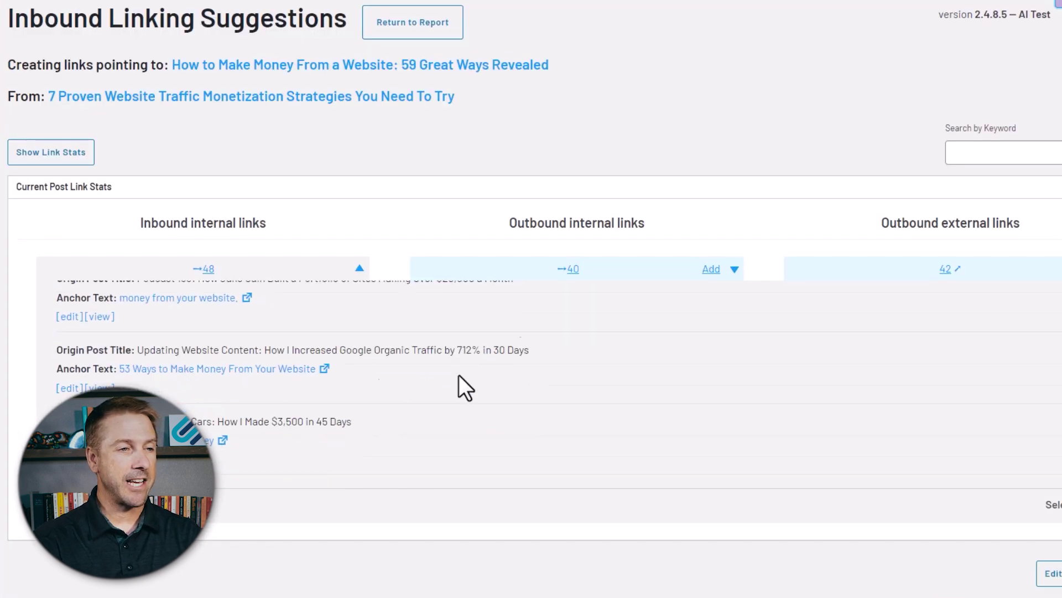
{"action": "scroll", "coordinate": [698, 266], "scroll_direction": "down", "scroll_amount": 1}
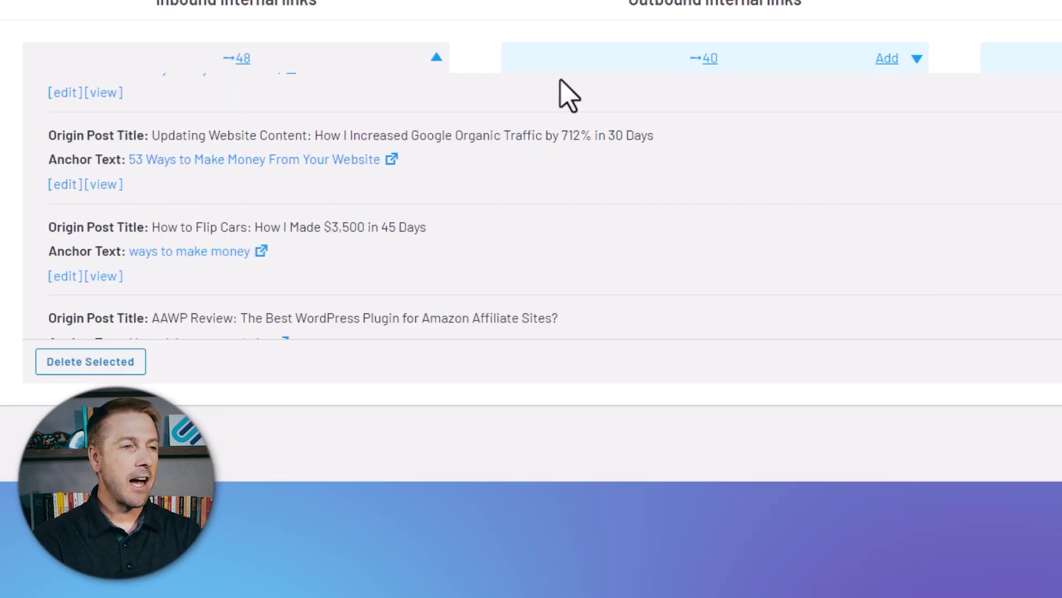
{"action": "left_click", "coordinate": [436, 58]}
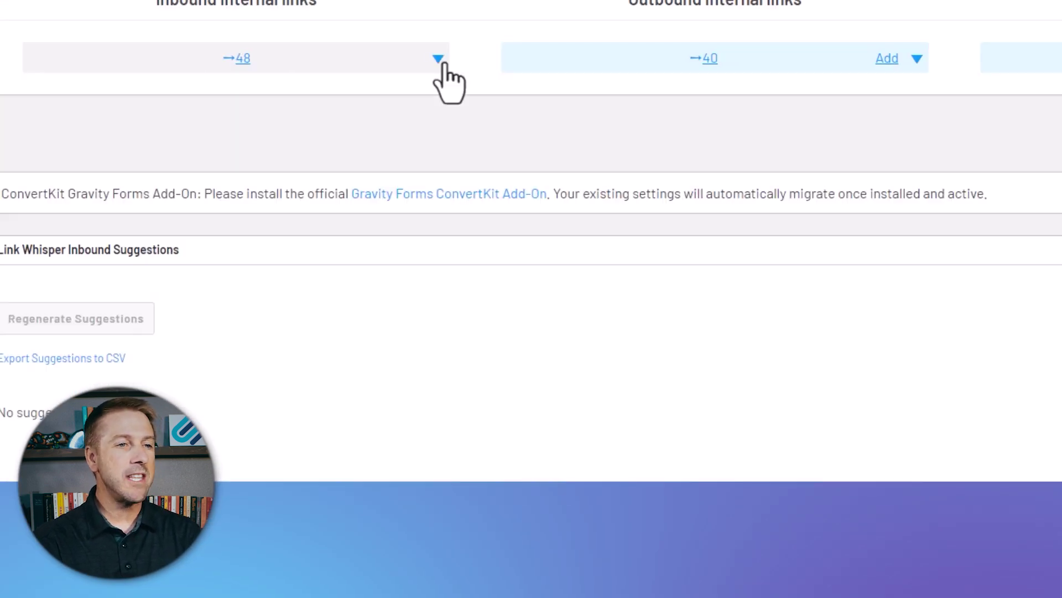
Step: Expand and scroll through the post's outbound internal links list
{"action": "left_click", "coordinate": [910, 62]}
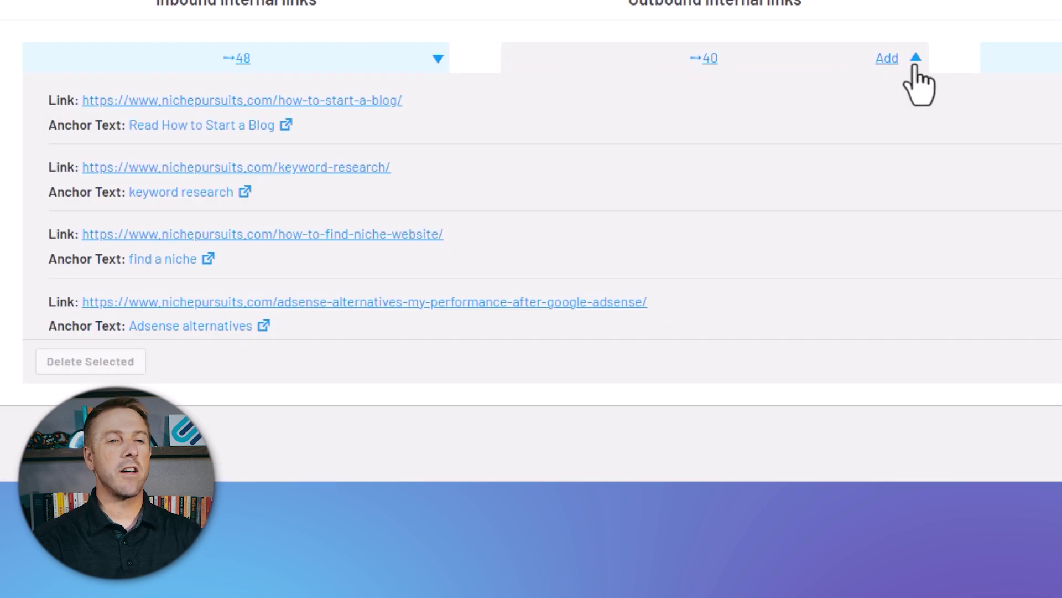
{"action": "scroll", "coordinate": [653, 212], "scroll_direction": "down", "scroll_amount": 5}
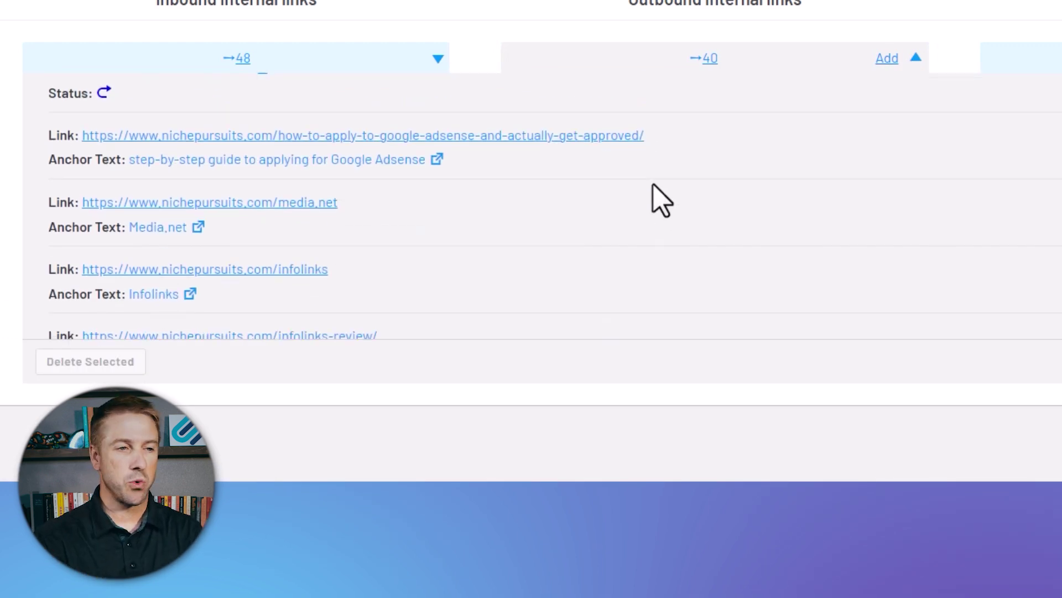
{"action": "scroll", "coordinate": [662, 200], "scroll_direction": "down", "scroll_amount": 2}
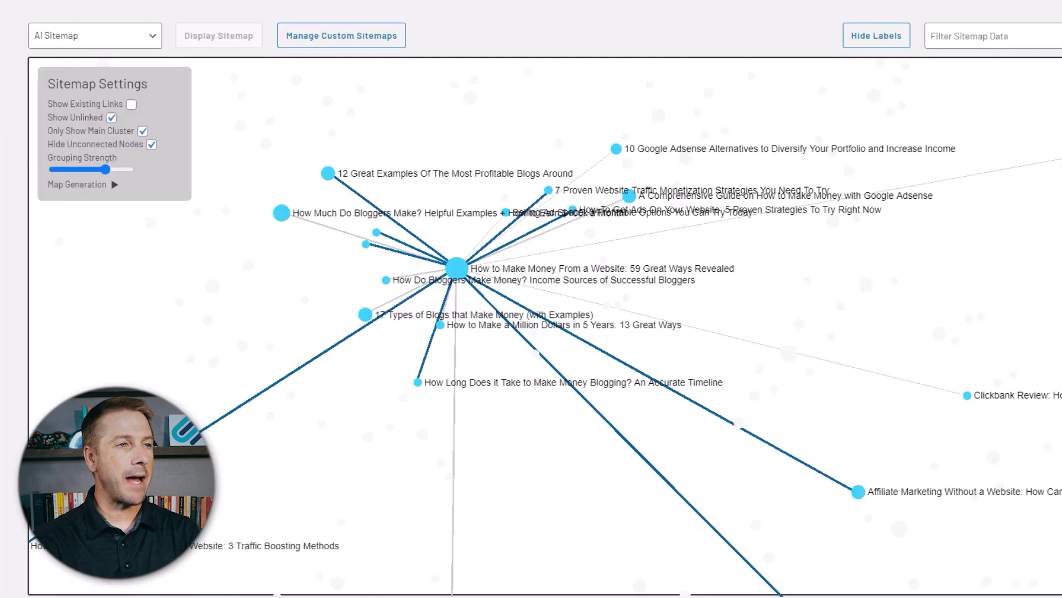
Step: Zoom around the AI sitemap clusters, isolating the Internal Link Tool post's connections
{"action": "scroll", "coordinate": [311, 323], "scroll_direction": "down", "scroll_amount": 4}
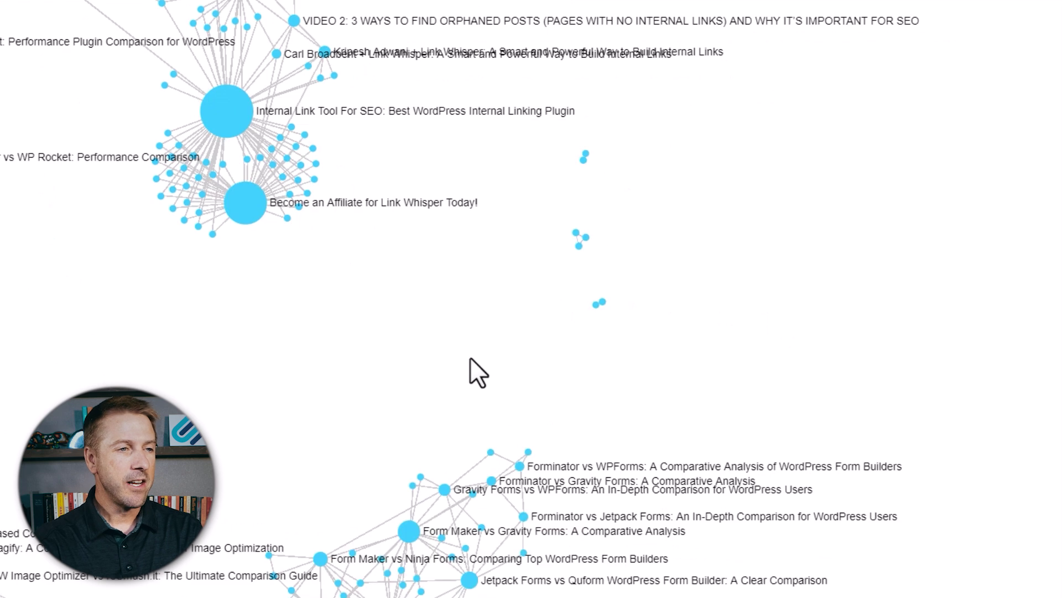
{"action": "left_click", "coordinate": [233, 124]}
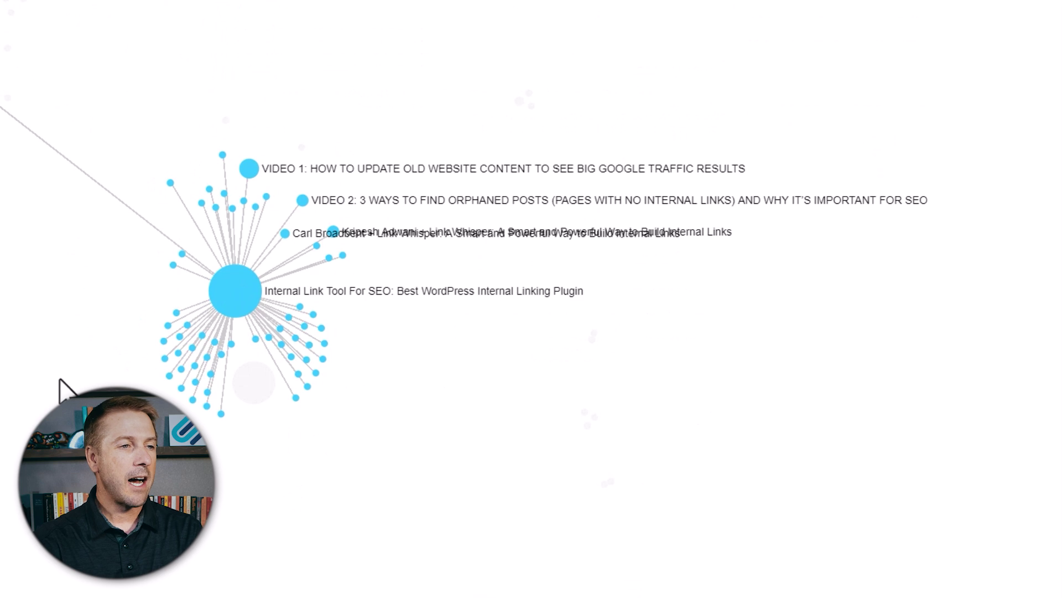
{"action": "scroll", "coordinate": [62, 360], "scroll_direction": "down", "scroll_amount": 5}
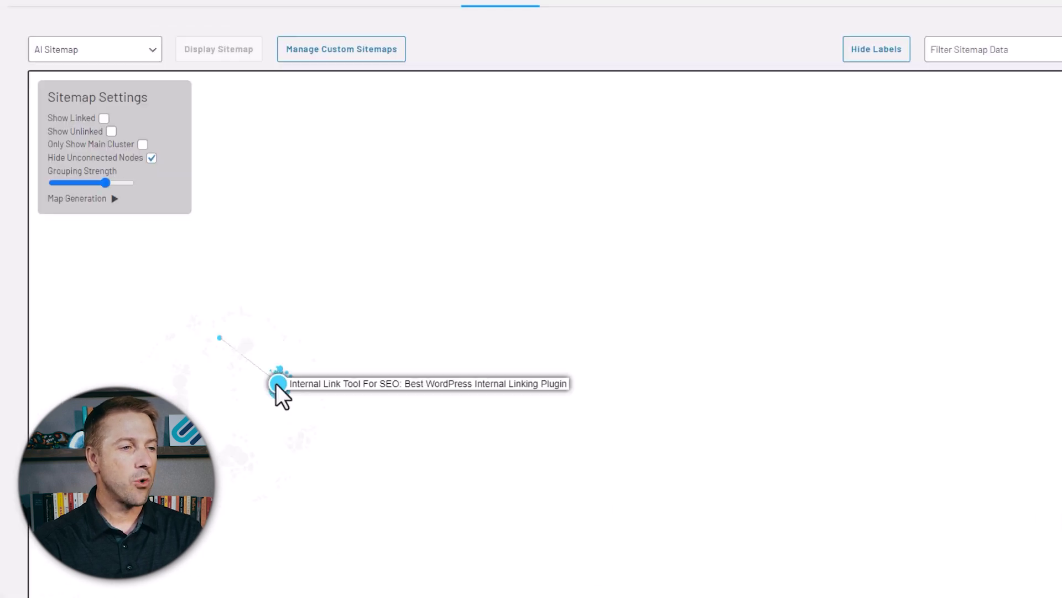
{"action": "scroll", "coordinate": [481, 277], "scroll_direction": "up", "scroll_amount": 3}
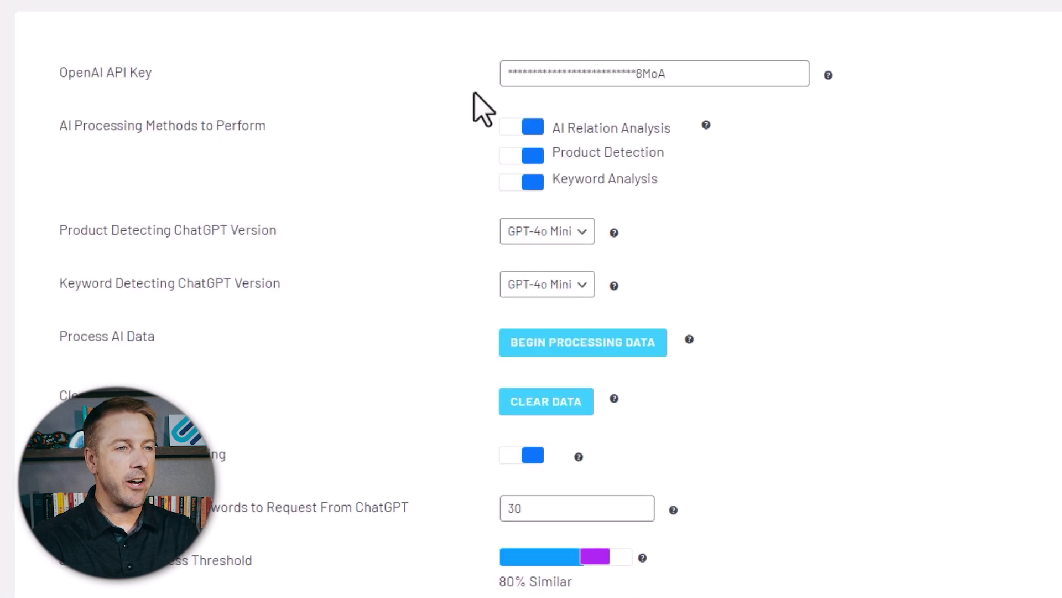
Step: Select the stored OpenAI API key value in the AI settings, then deselect it
{"action": "left_click_drag", "start_coordinate": [721, 77], "coordinate": [497, 99]}
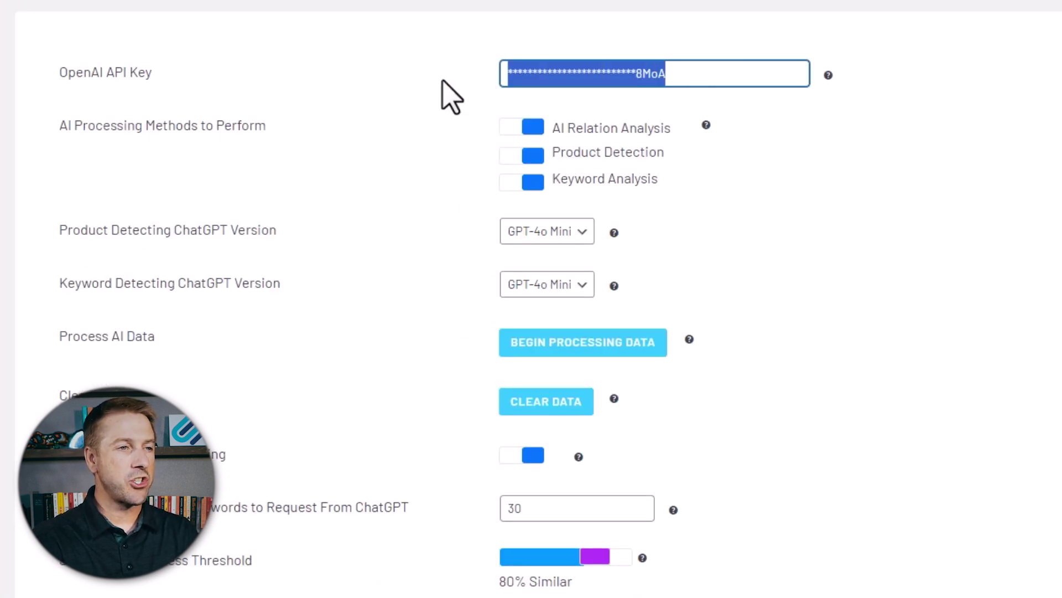
{"action": "left_click", "coordinate": [374, 64]}
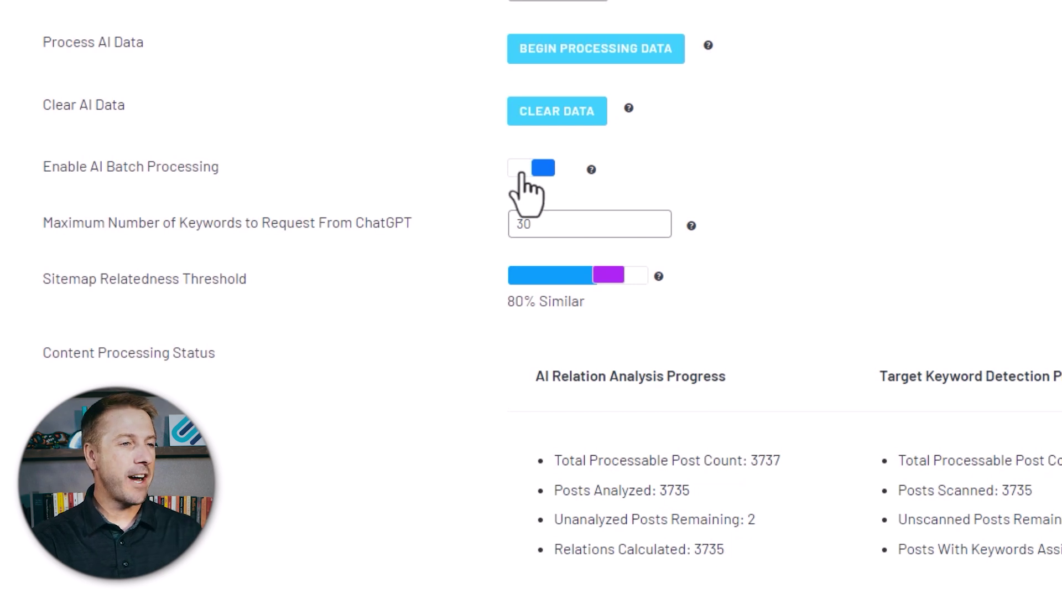
Step: Switch off the Enable AI Batch Processing toggle
{"action": "left_click", "coordinate": [522, 171]}
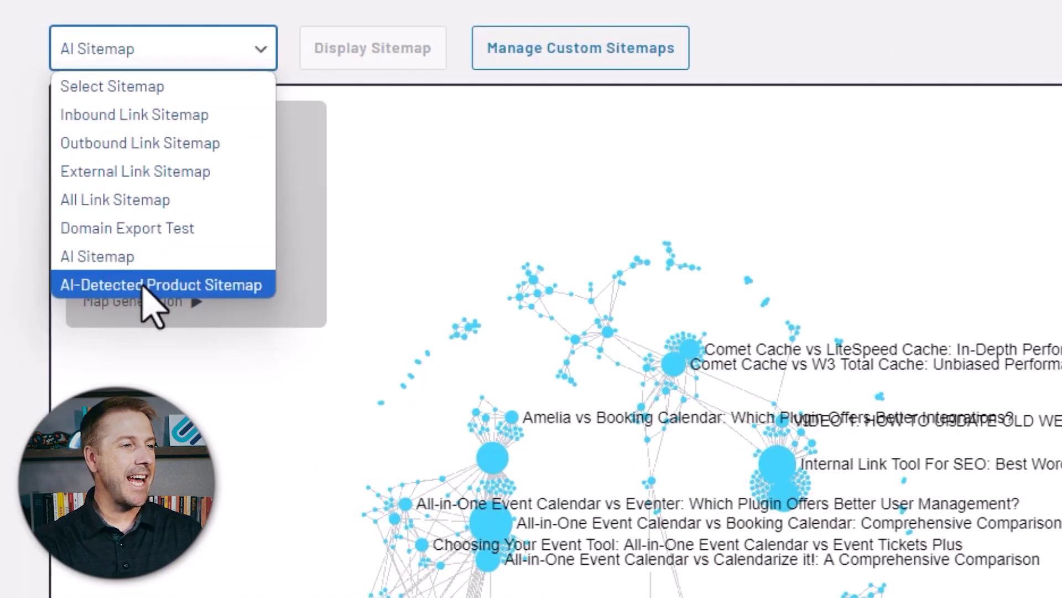
Step: Choose AI-Detected Product Sitemap from the dropdown and display it
{"action": "left_click", "coordinate": [143, 286]}
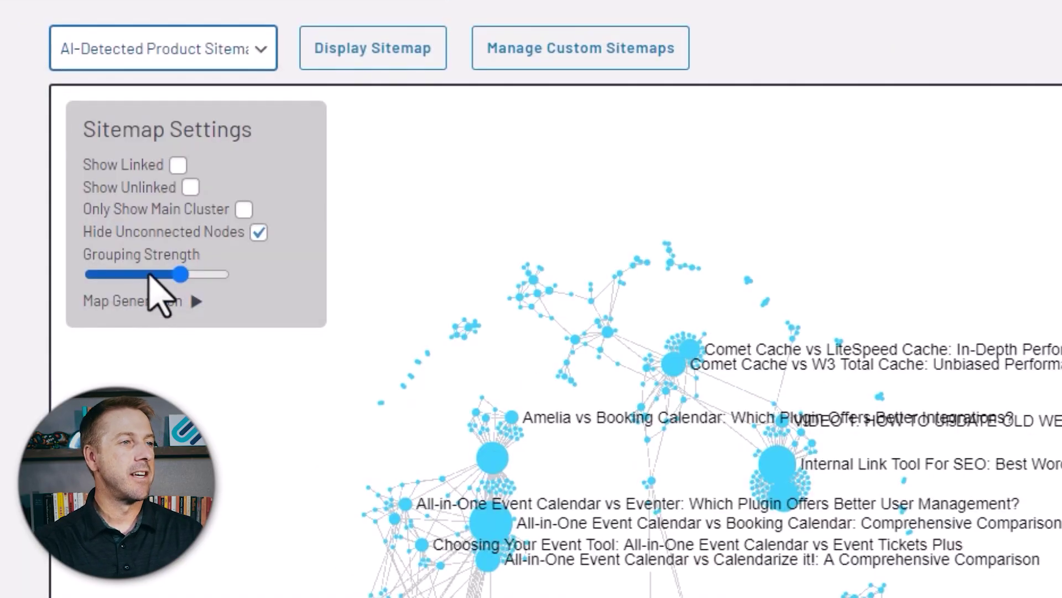
{"action": "left_click", "coordinate": [419, 56]}
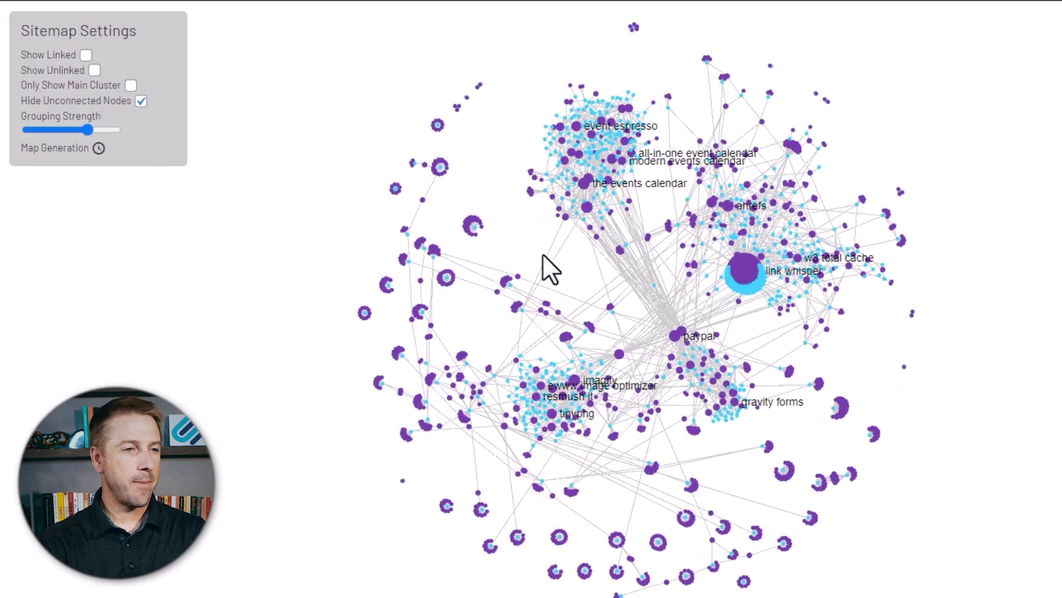
Step: Regenerate the product sitemap layout with Map Generation
{"action": "scroll", "coordinate": [487, 279], "scroll_direction": "up", "scroll_amount": 5}
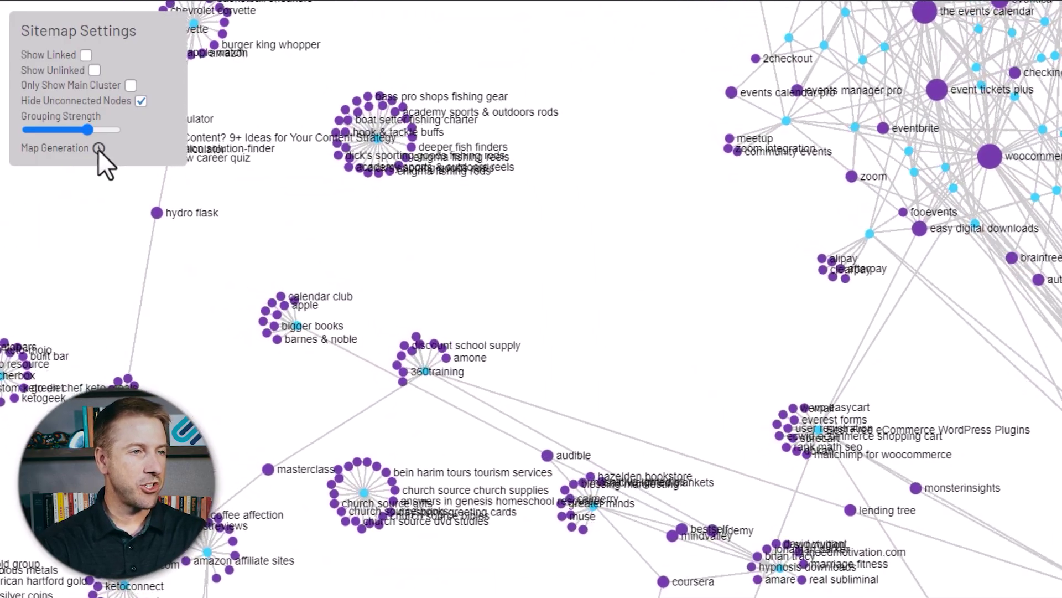
{"action": "left_click", "coordinate": [98, 148]}
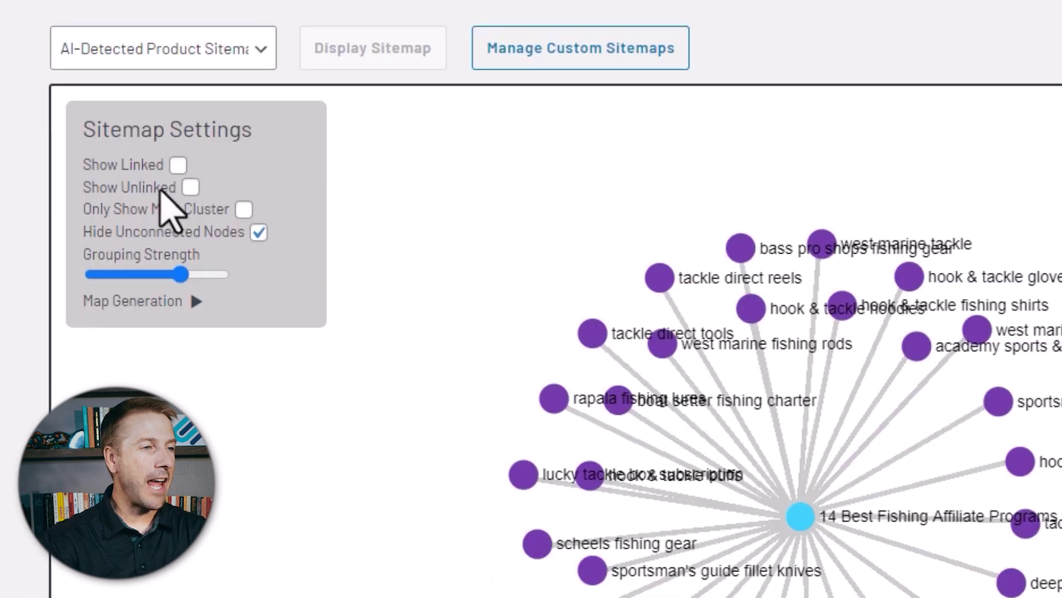
Step: Enable Show Unlinked in Sitemap Settings and centre the fishing product cluster in the graph
{"action": "left_click", "coordinate": [190, 187]}
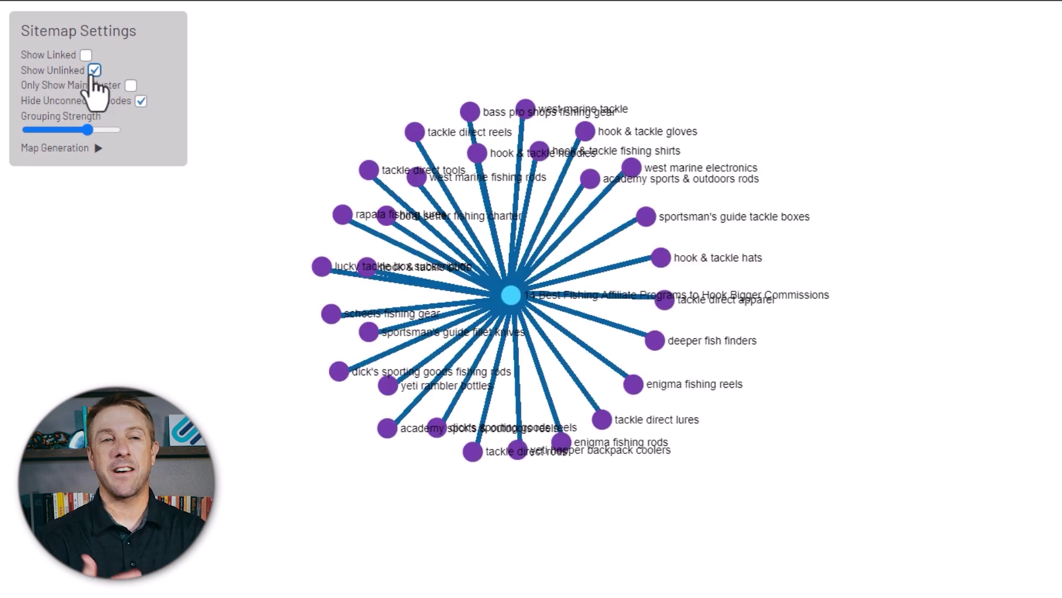
{"action": "scroll", "coordinate": [303, 274], "scroll_direction": "up", "scroll_amount": 5}
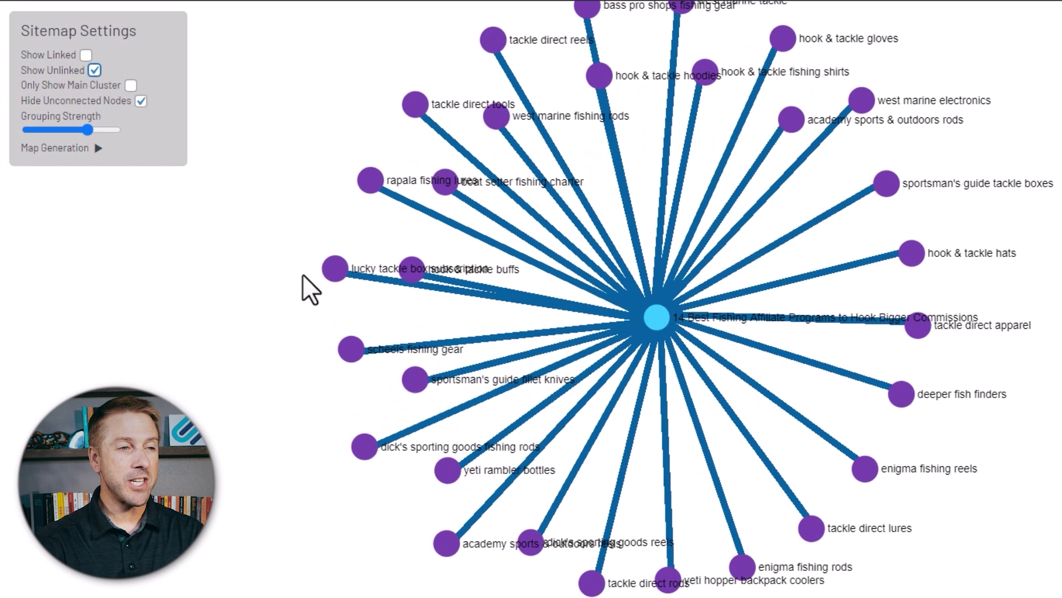
{"action": "scroll", "coordinate": [303, 275], "scroll_direction": "up", "scroll_amount": 5}
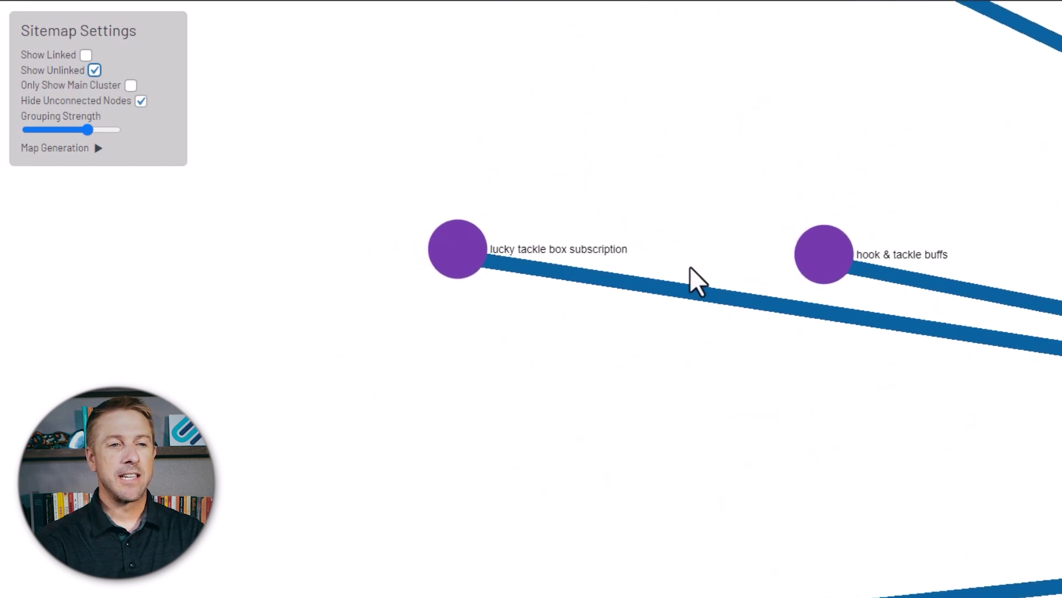
{"action": "scroll", "coordinate": [823, 315], "scroll_direction": "down", "scroll_amount": 5}
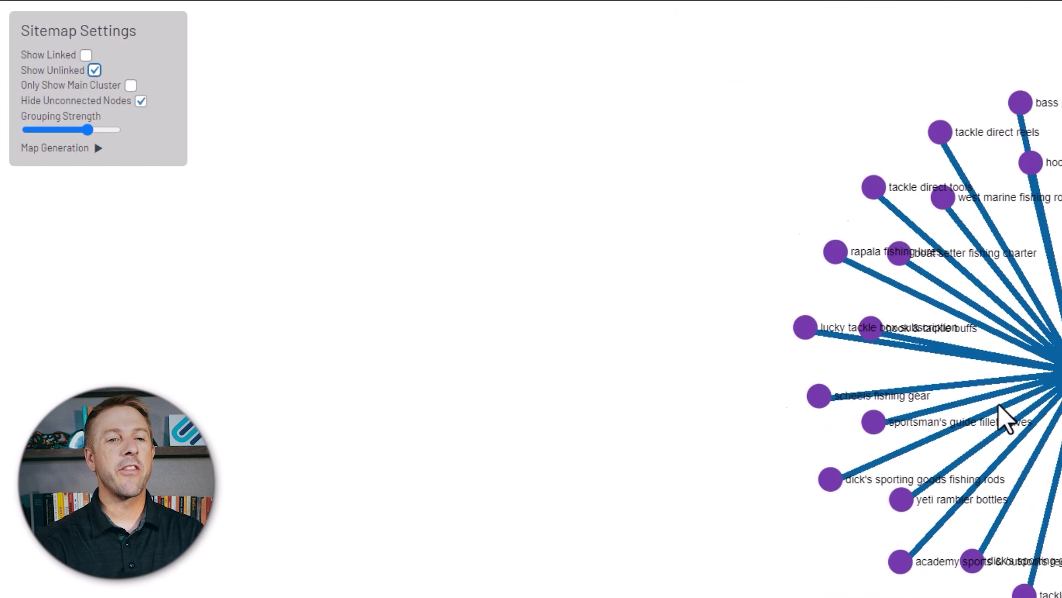
{"action": "scroll", "coordinate": [1004, 418], "scroll_direction": "down", "scroll_amount": 2}
{"action": "left_click_drag", "start_coordinate": [636, 309], "coordinate": [308, 222]}
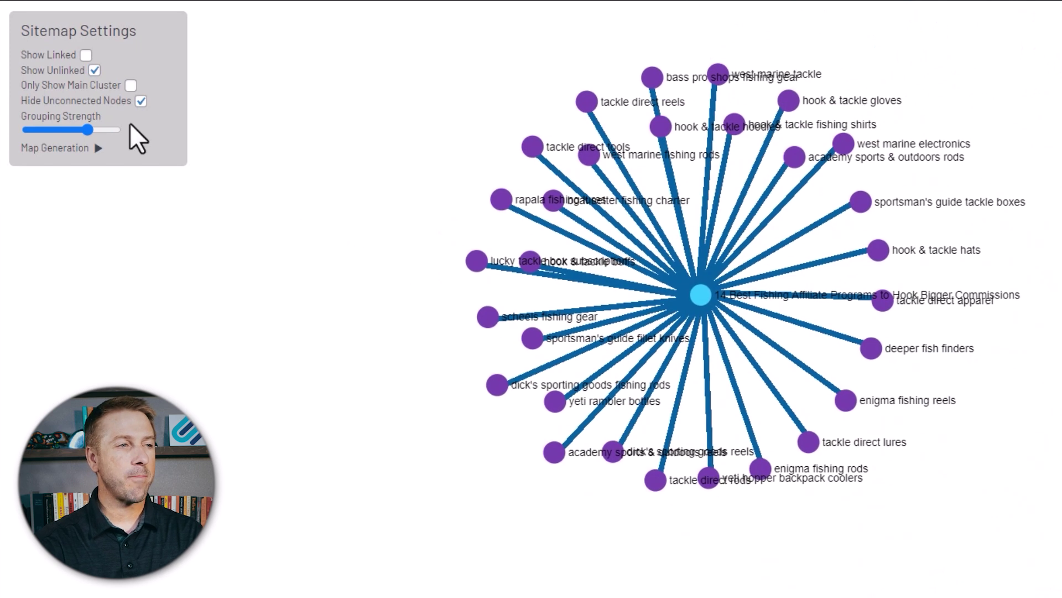
Step: Toggle the unlinked-mention highlighting off and on twice to compare, leaving it on
{"action": "left_click", "coordinate": [94, 70]}
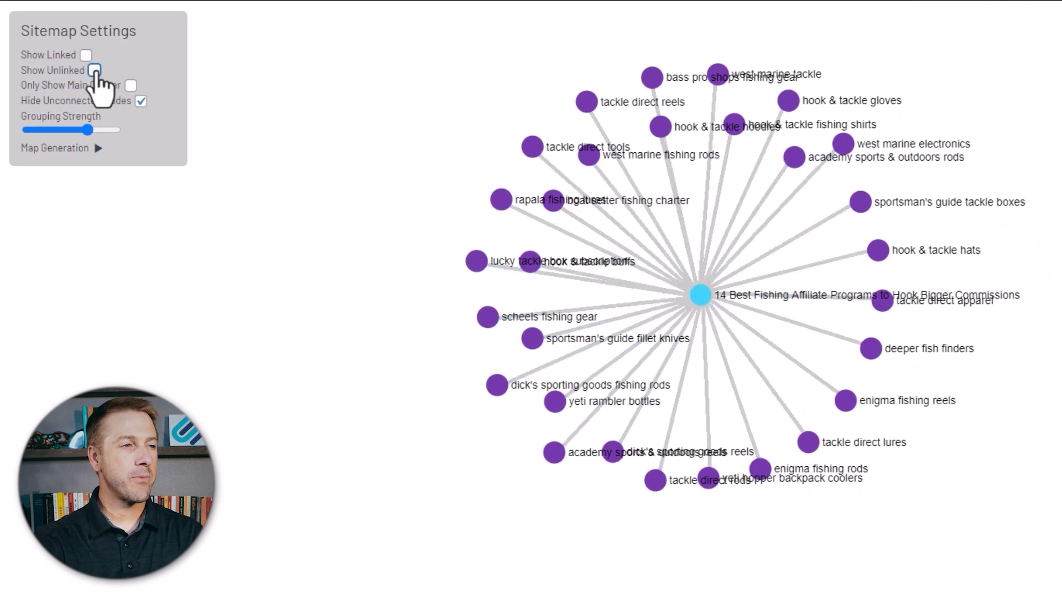
{"action": "left_click", "coordinate": [94, 70]}
{"action": "left_click", "coordinate": [95, 70]}
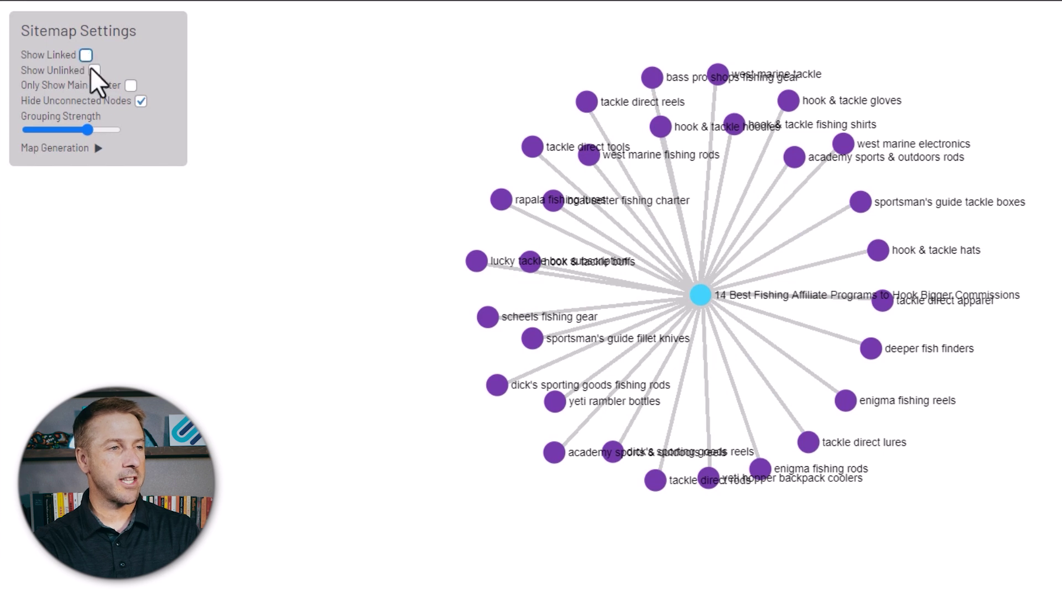
{"action": "left_click", "coordinate": [94, 70]}
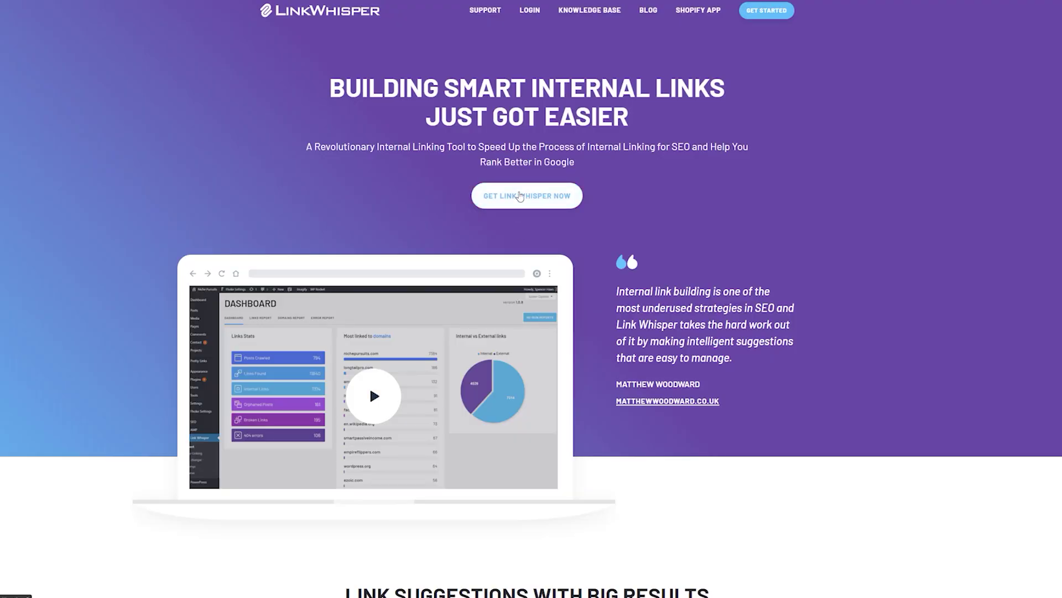
Step: Buy the Starter one-website licence: $77 less the $25 video discount, $52 total
{"action": "left_click", "coordinate": [521, 196]}
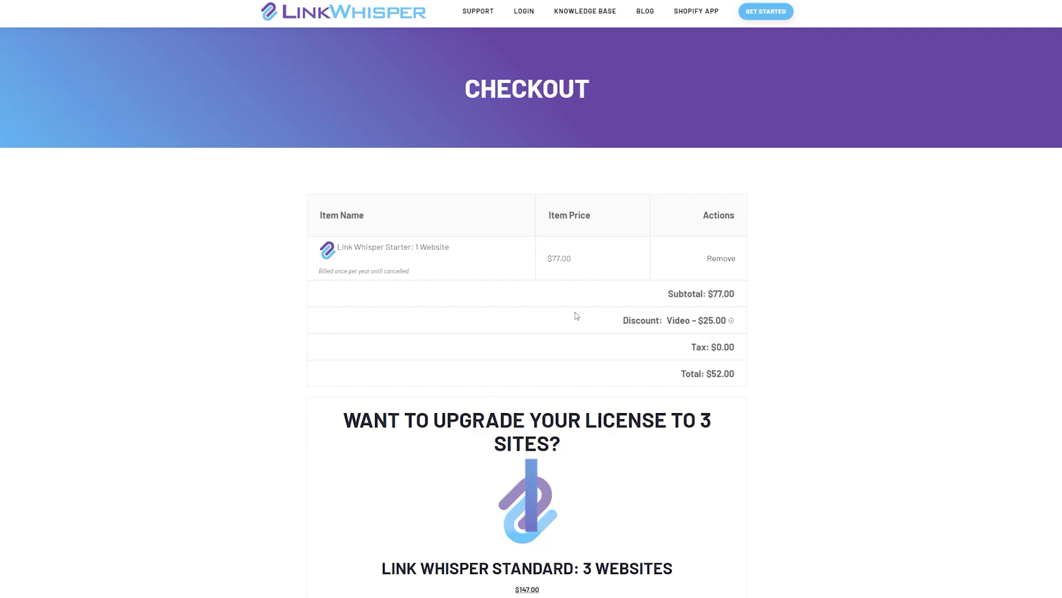